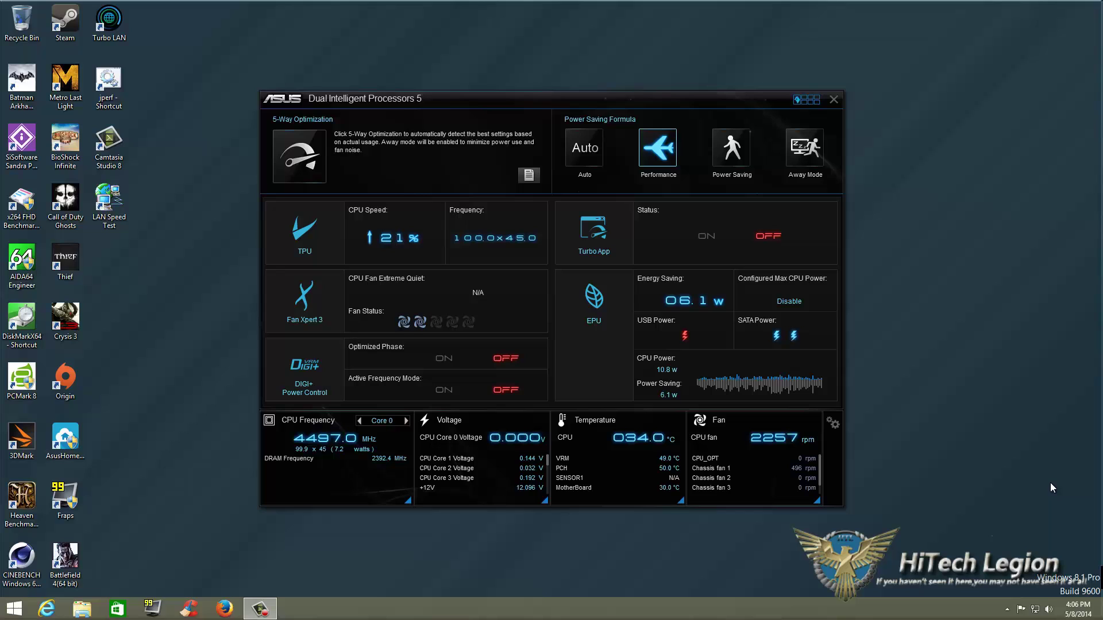
Open Turbo App, return to the overview, then reopen Turbo App to show the application lists
left_click(608, 247)
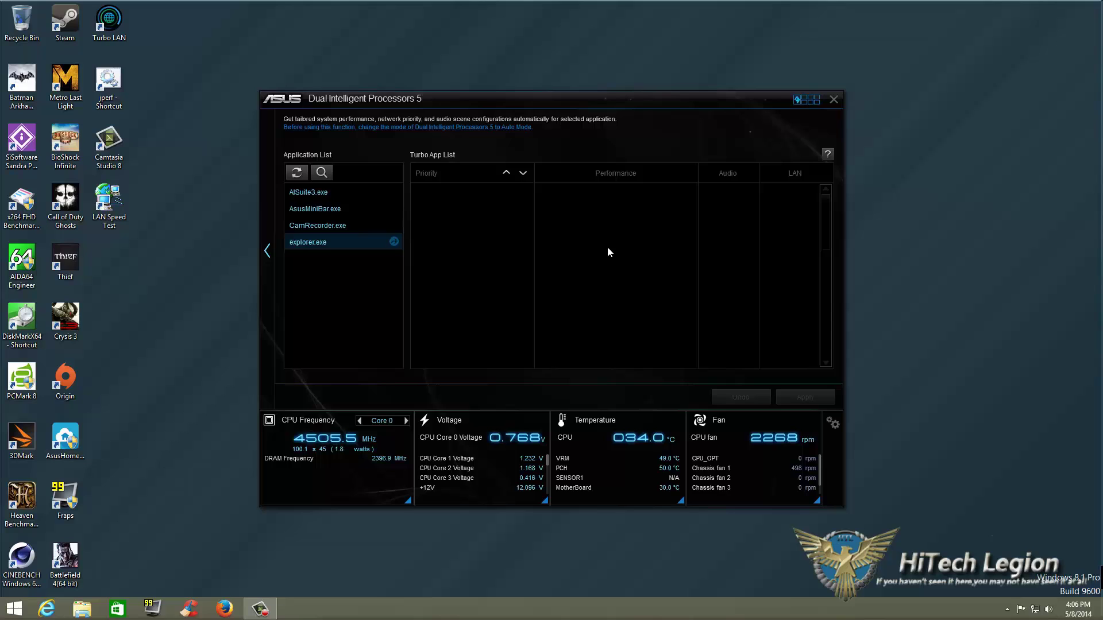
left_click(267, 251)
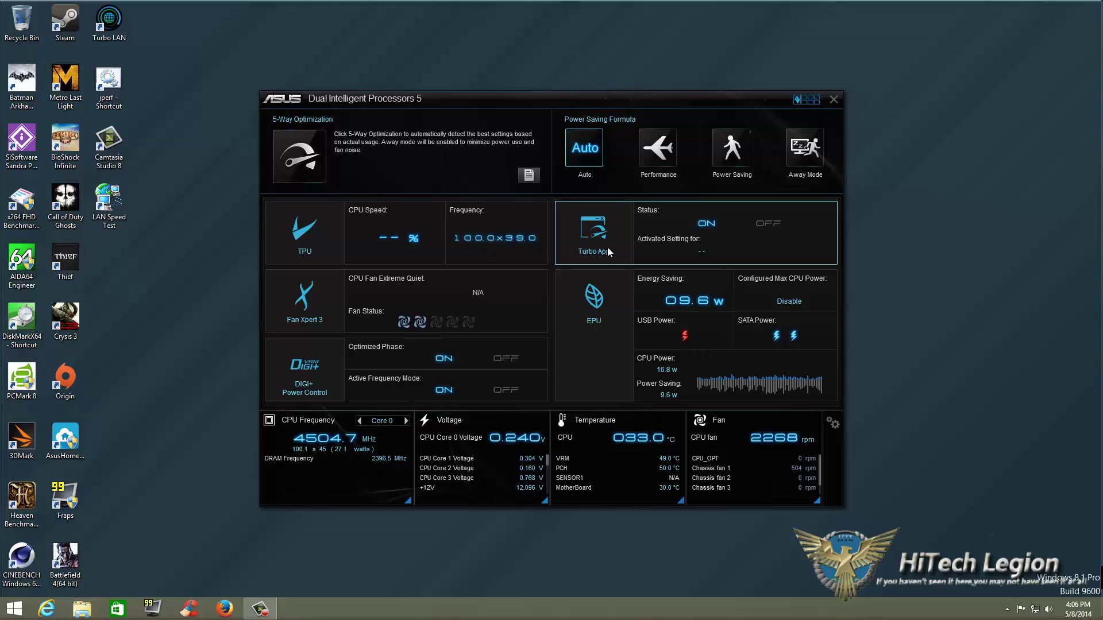
left_click(608, 248)
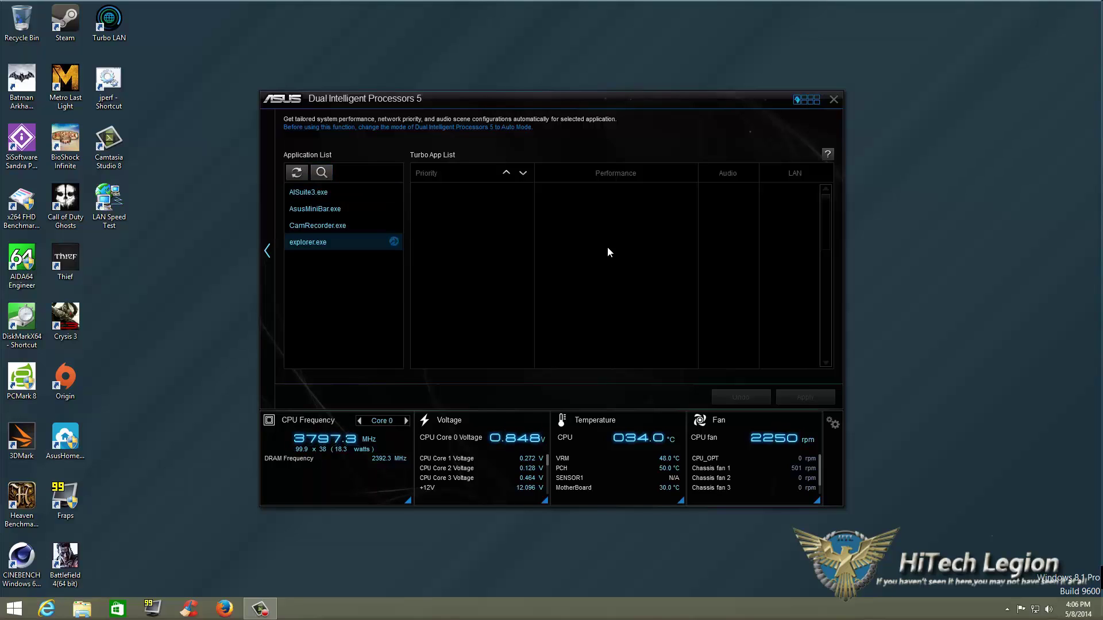
Select AISuite3.exe among the running applications and add it to the Turbo App List
key("Down")
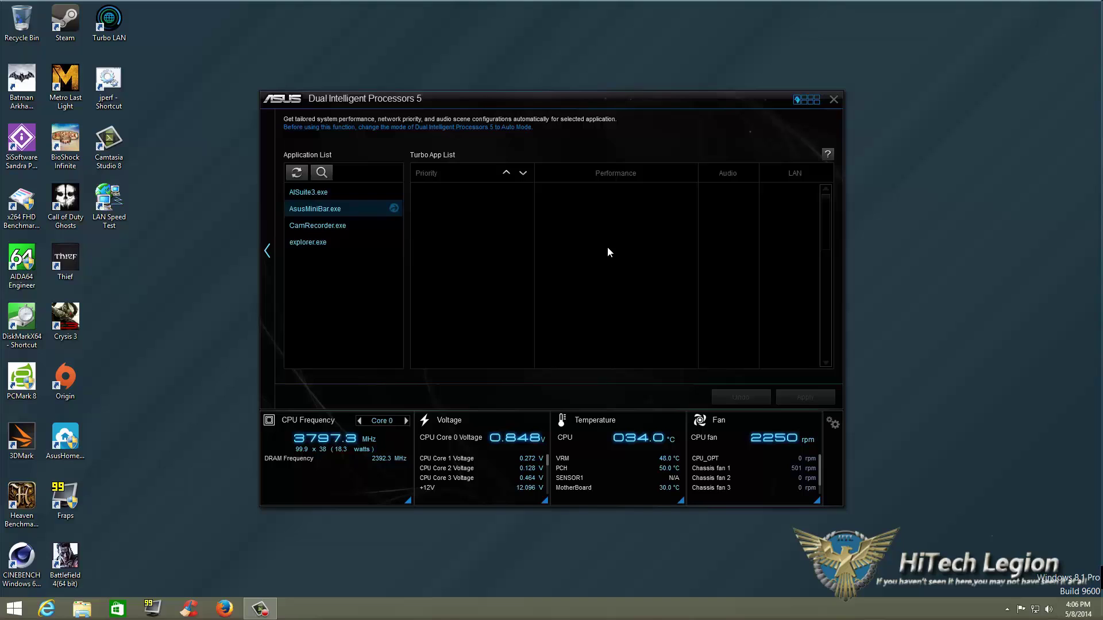
left_click(394, 191)
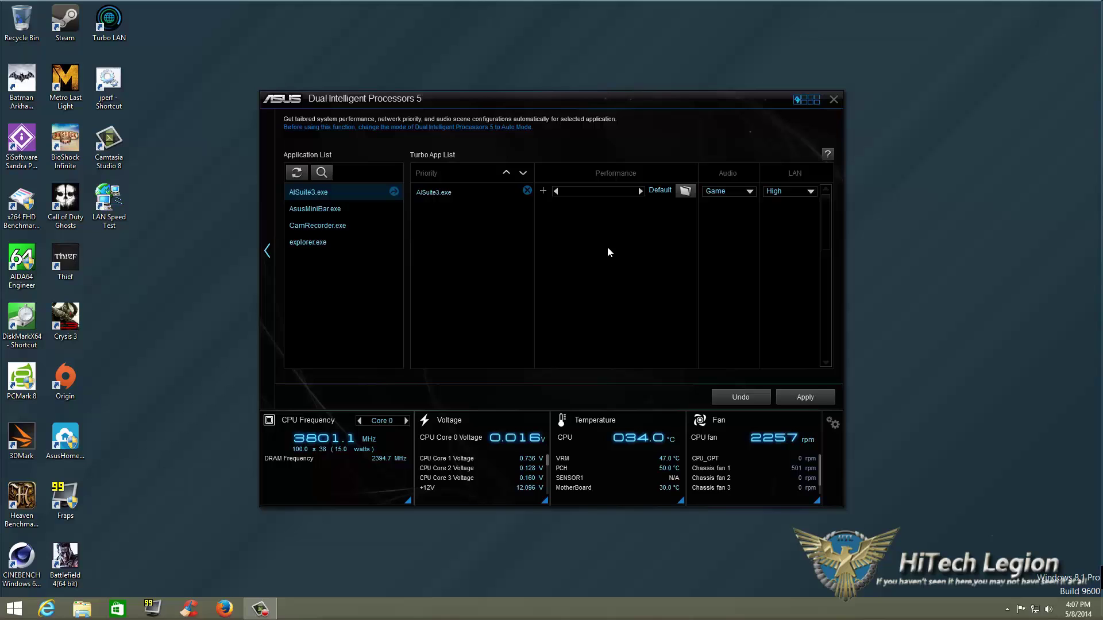
Load the saved Manual Mode profile
key("space")
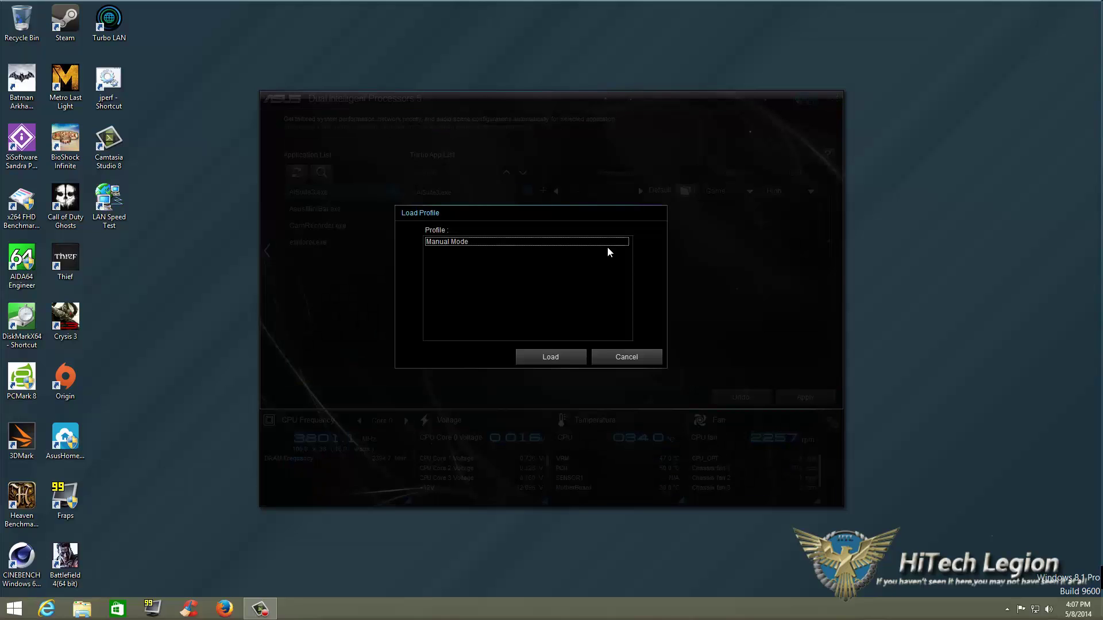
key("Down")
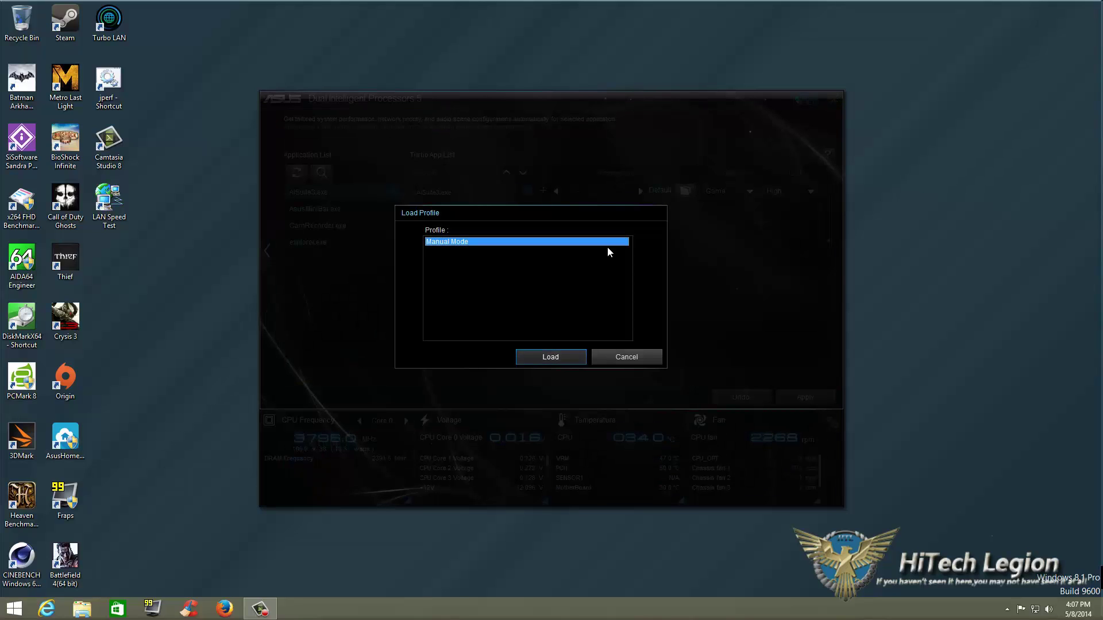
key("Return")
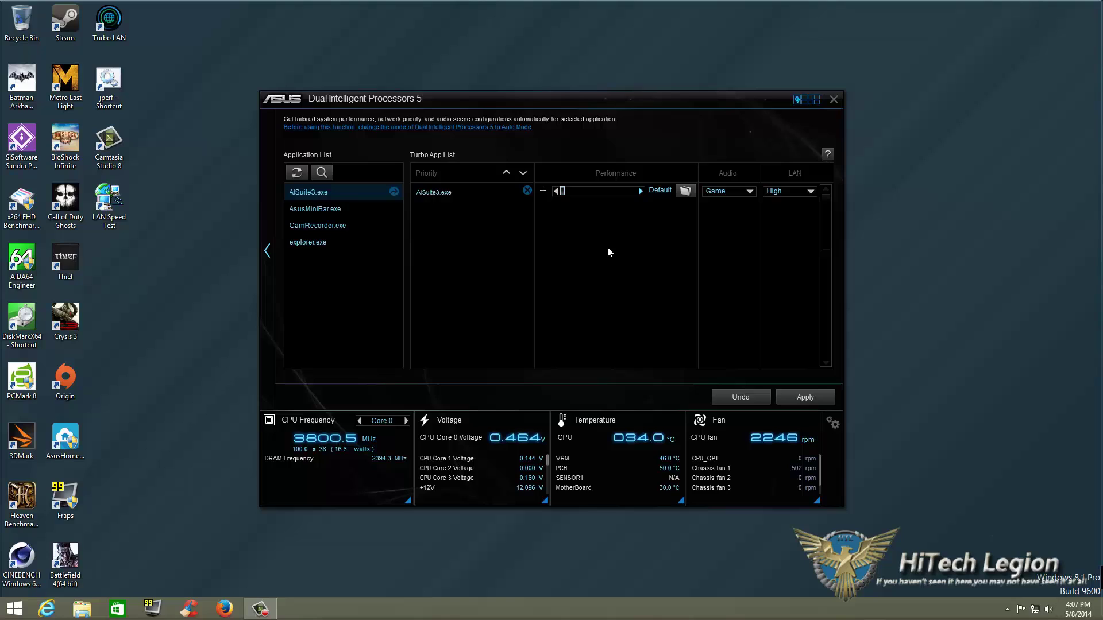
Apply a performance level of 40 to AISuite3.exe, reset to Default, then apply 36
key("Right")
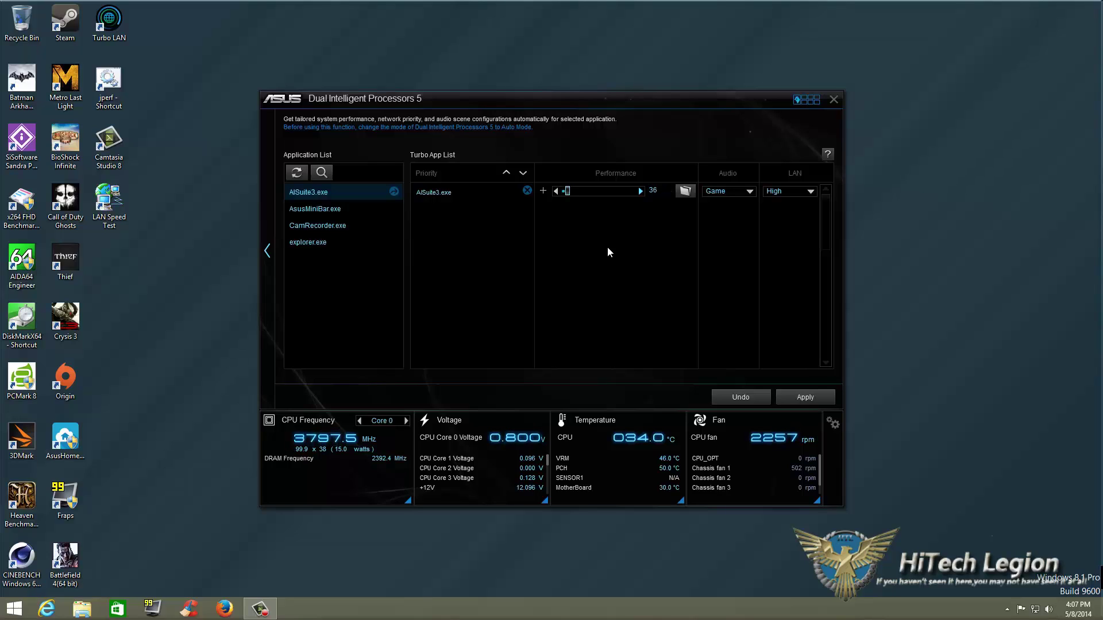
key("Right")
key("Right")
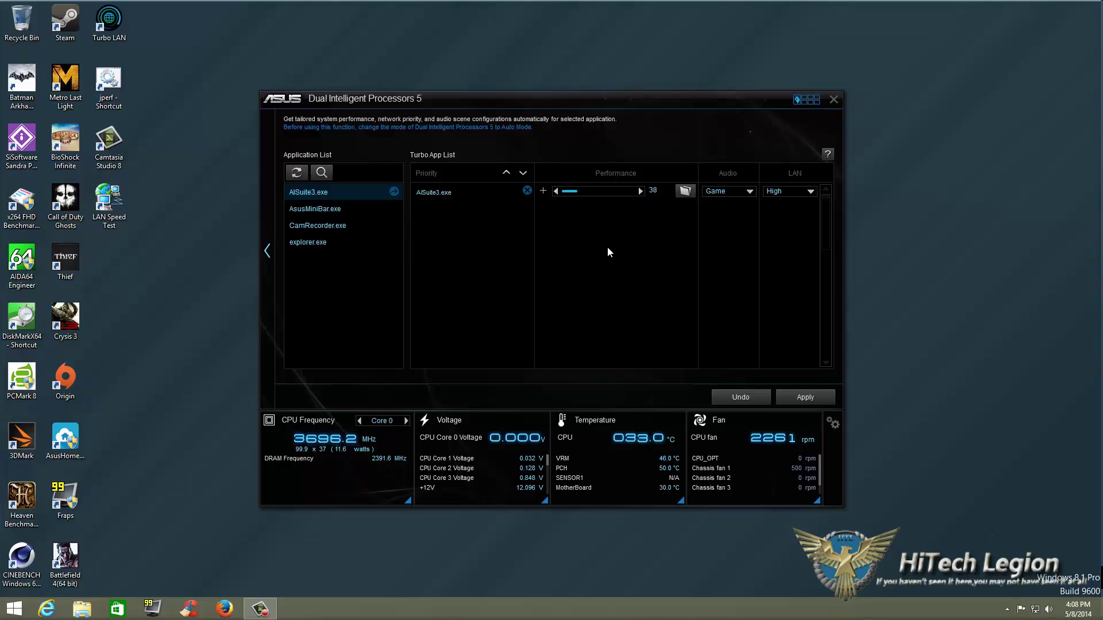
key("Right")
key("Right")
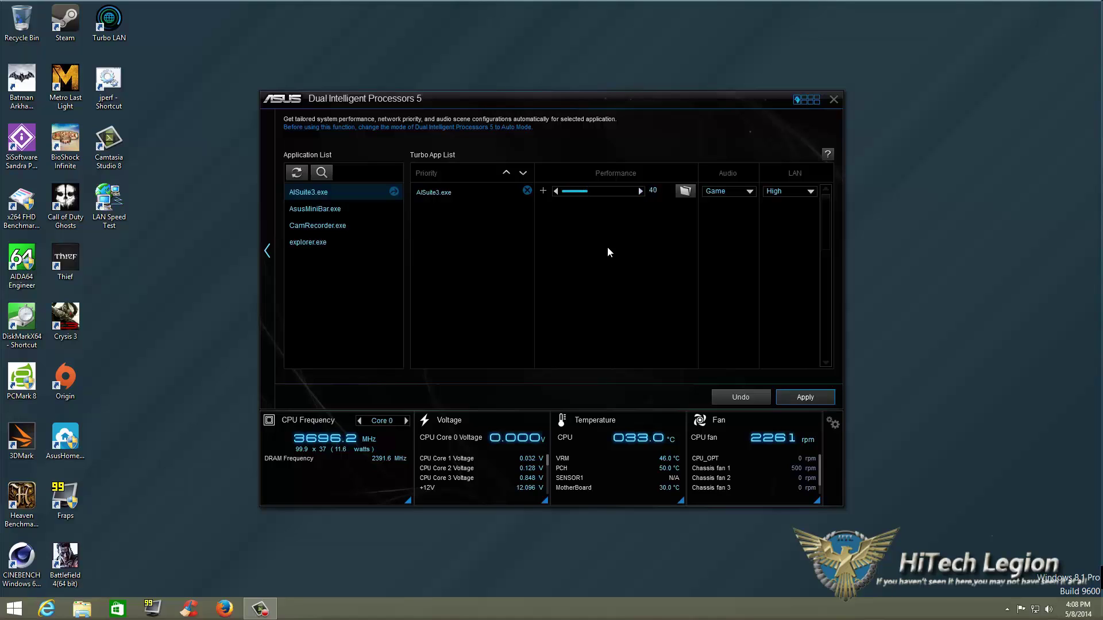
key("Return")
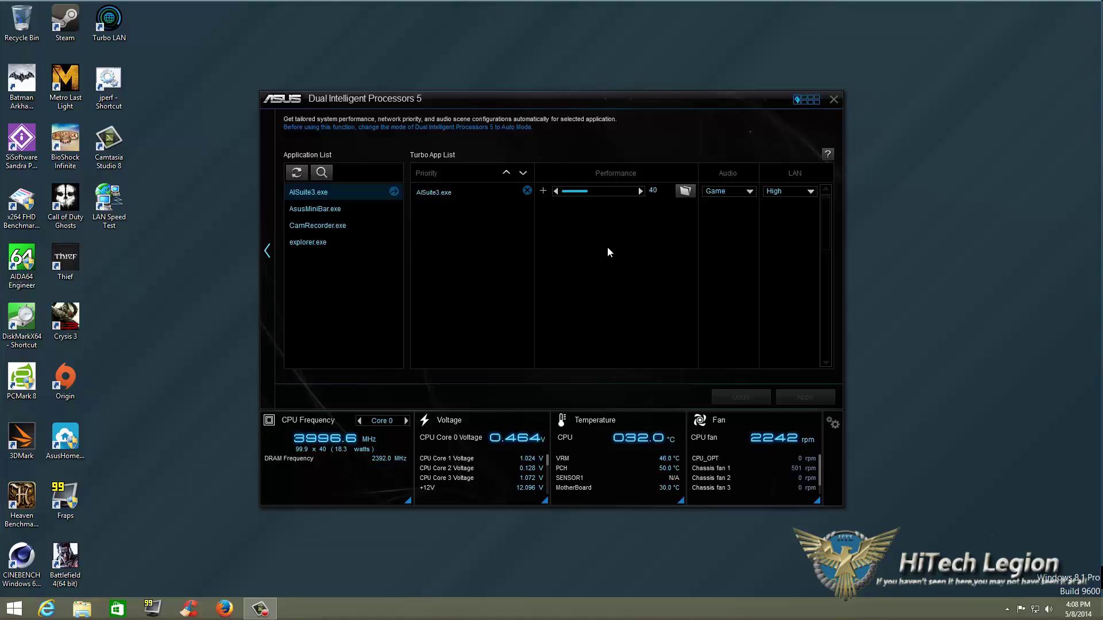
key("Left")
key("Left")
key("Left")
key("Left")
key("Left")
key("Left")
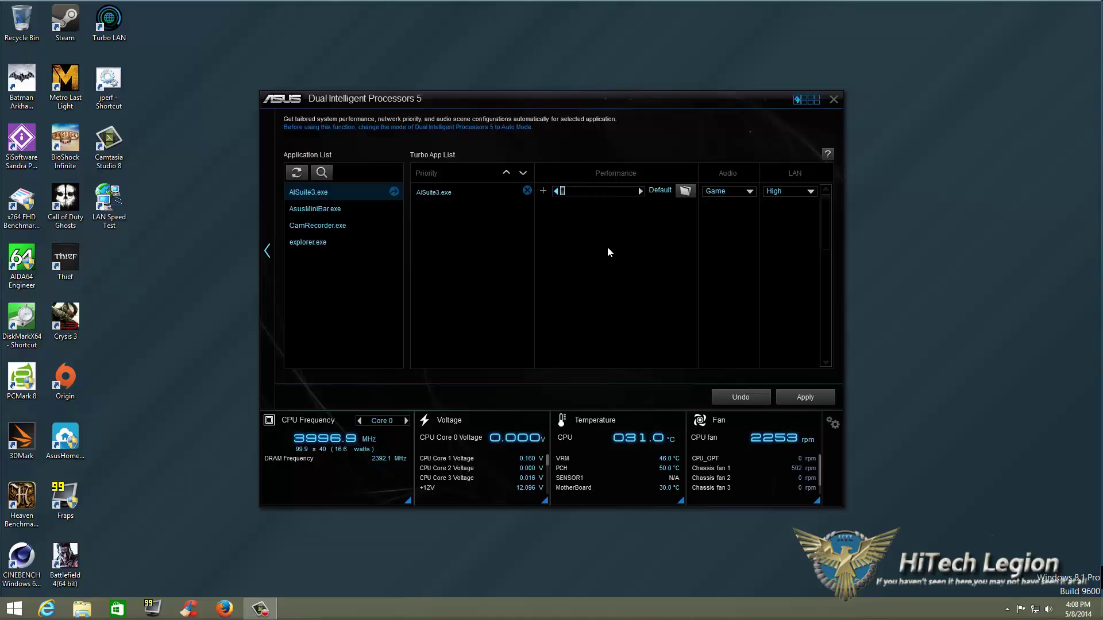
key("Right")
key("Return")
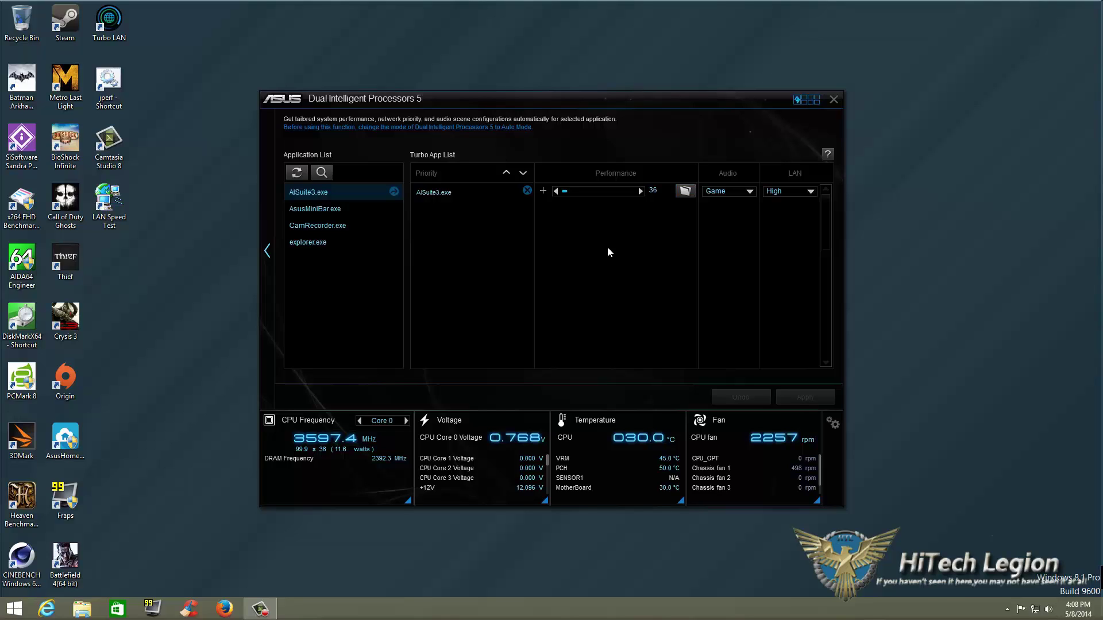
Change AISuite3.exe's audio scene from Game to Default
left_click(750, 191)
left_click(725, 204)
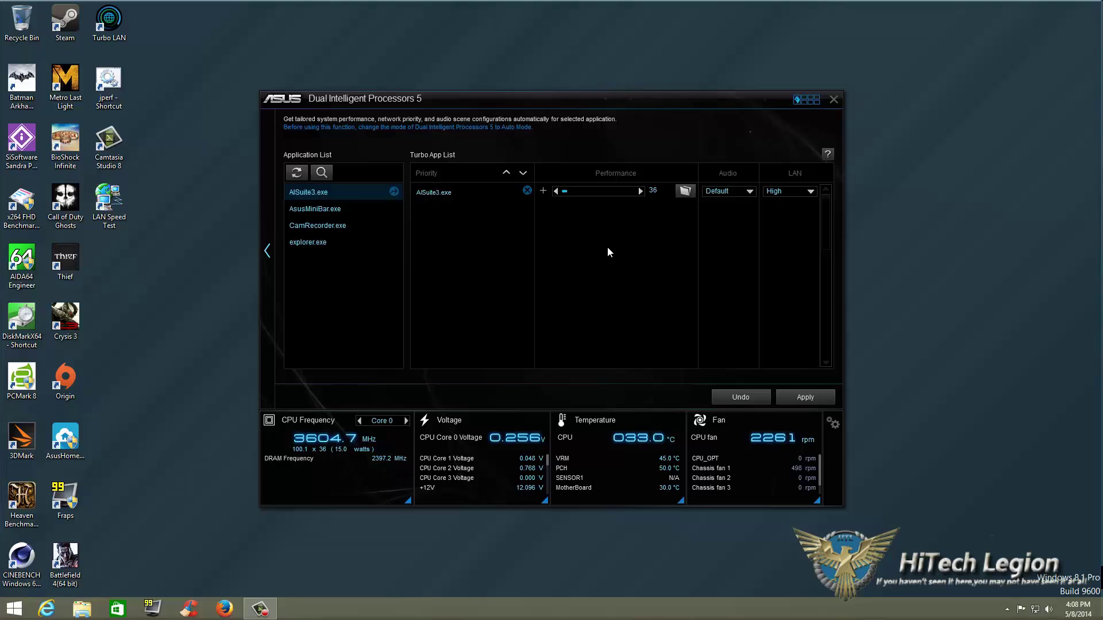
key("alt+Down")
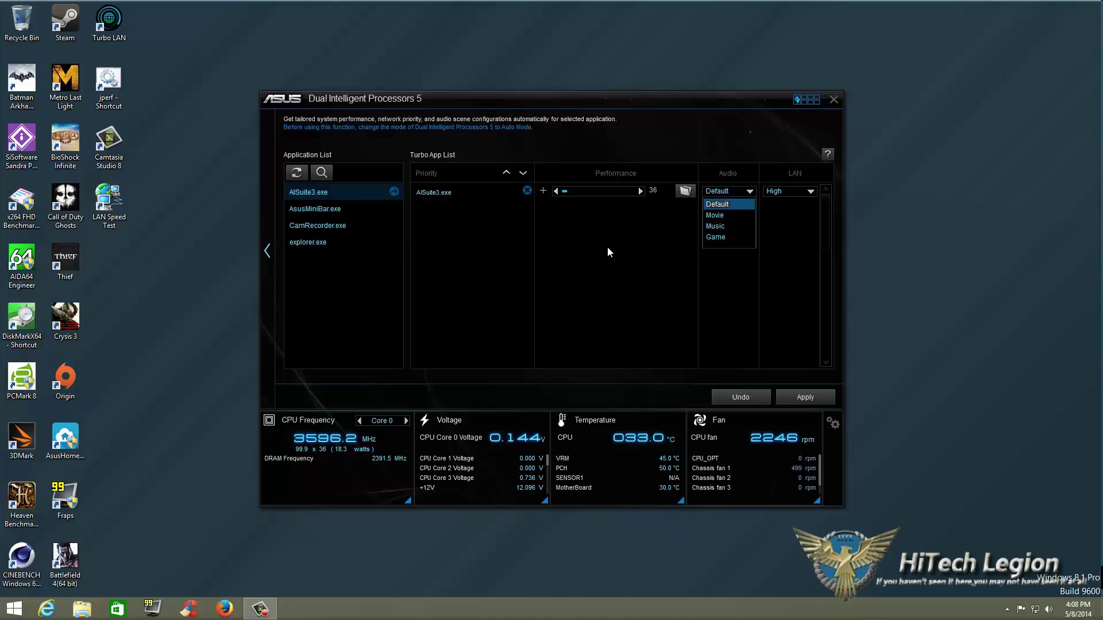
left_click(609, 252)
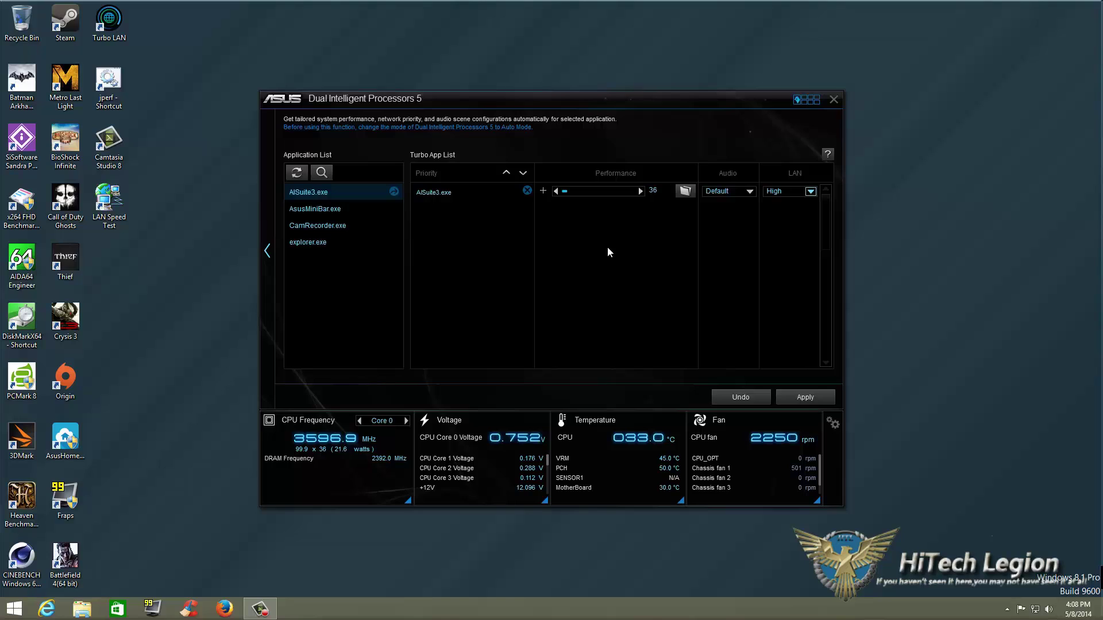
Set AISuite3.exe's LAN priority to Default and expand its per-core ratio settings
left_click(810, 191)
key("Up")
key("Return")
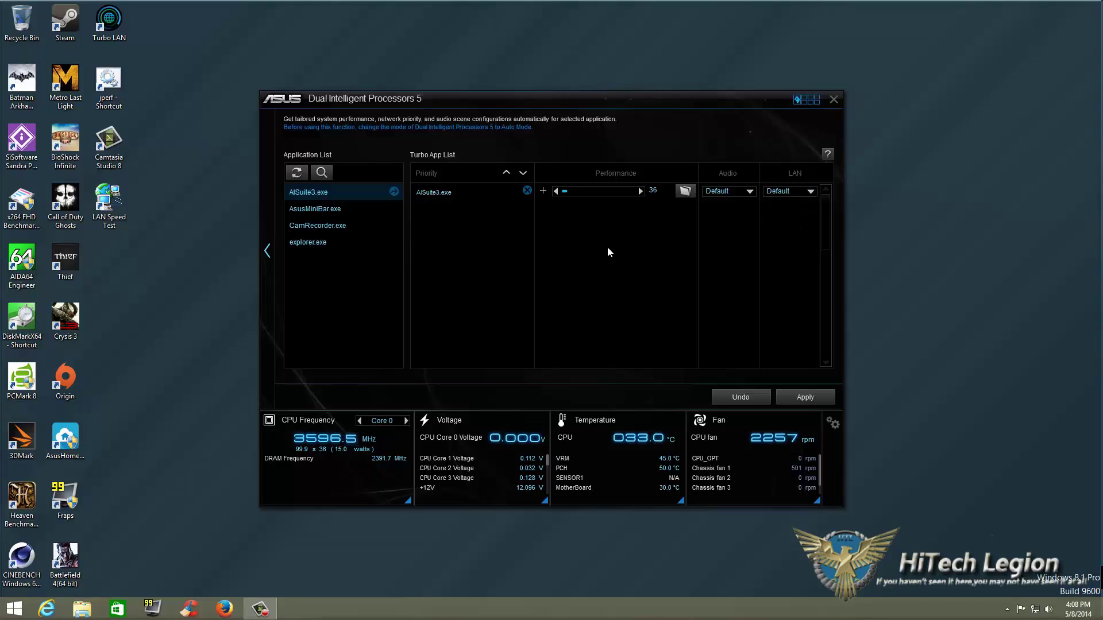
key("alt+Down")
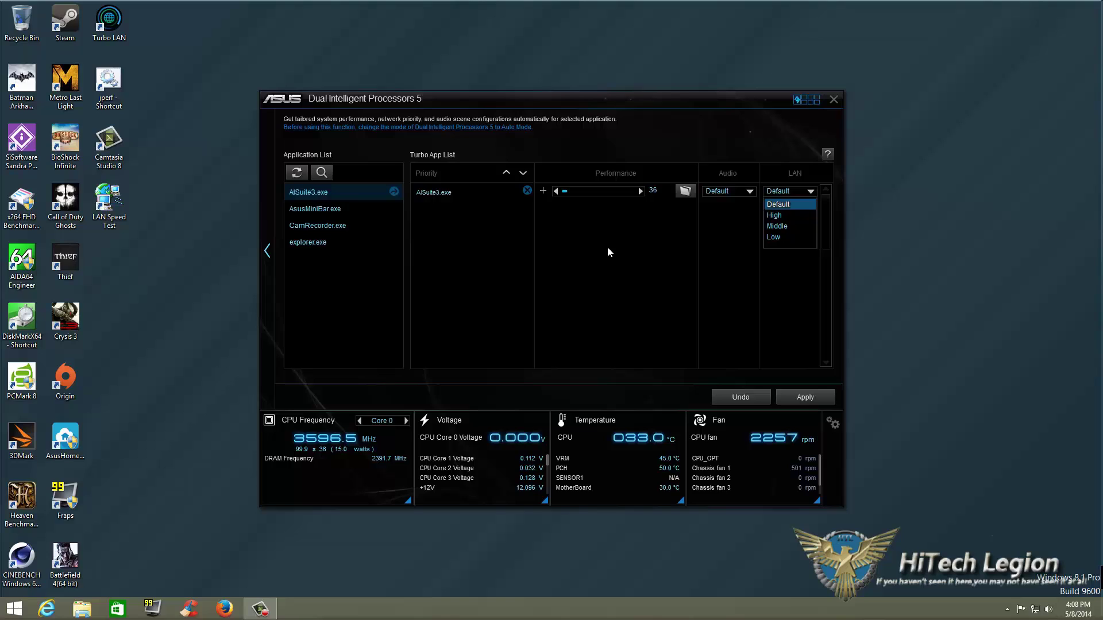
key("Down")
key("Down")
key("Down")
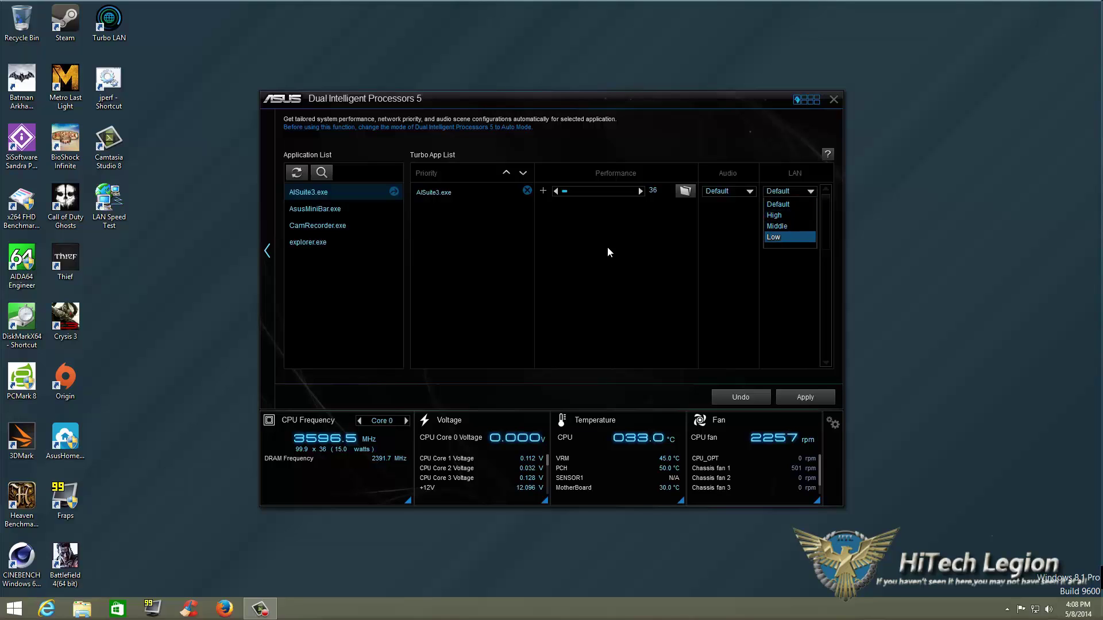
key("Up")
key("Up")
key("Up")
key("Return")
key("alt+Down")
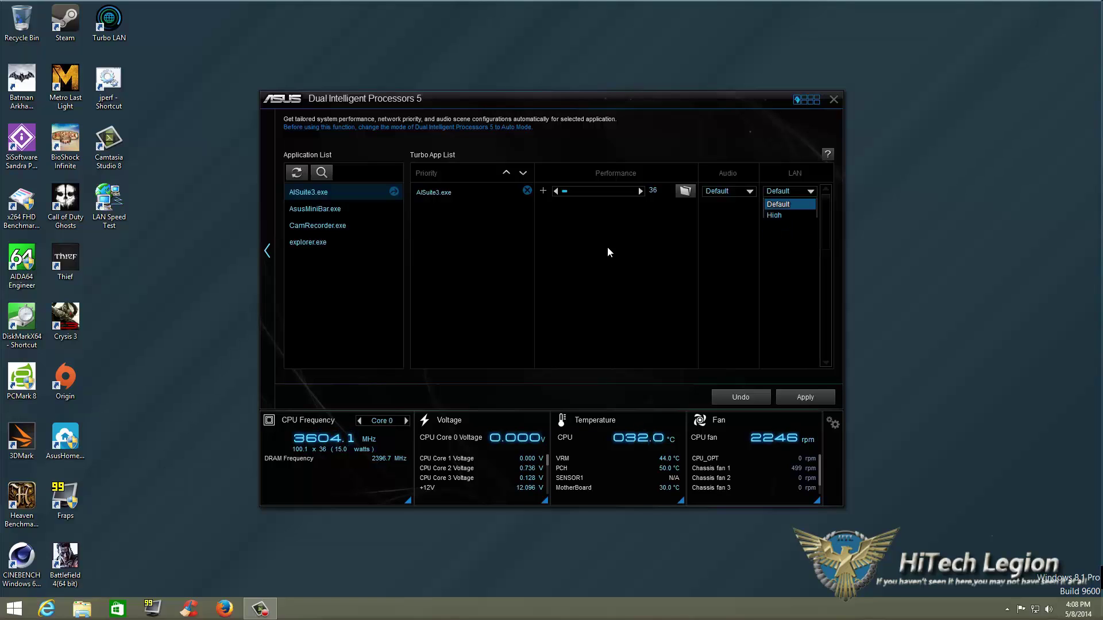
key("Return")
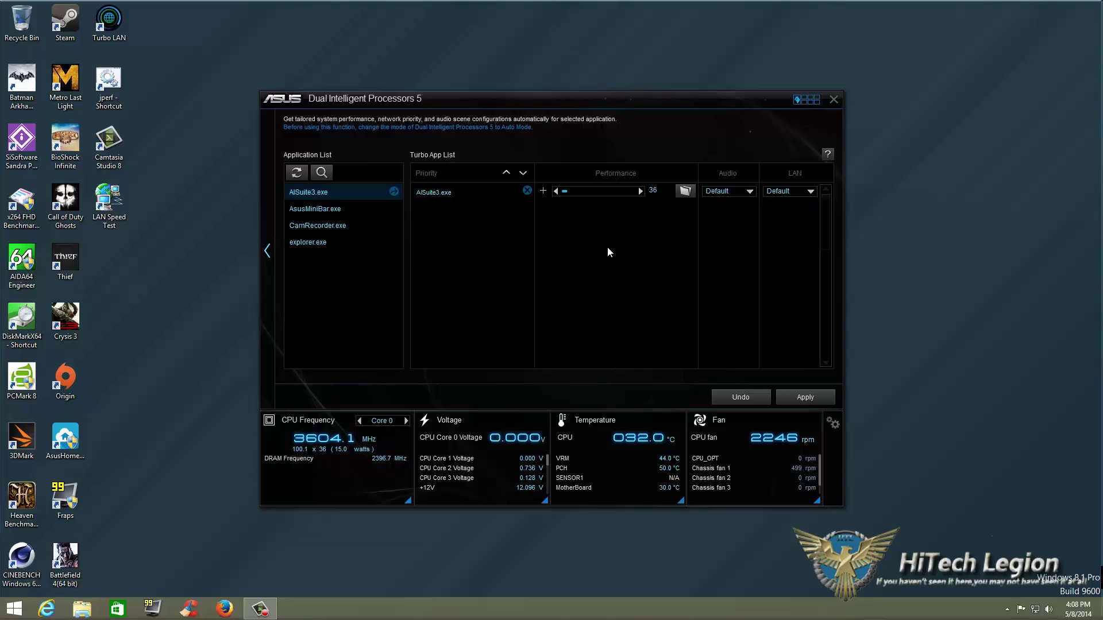
key("Tab")
key("Return")
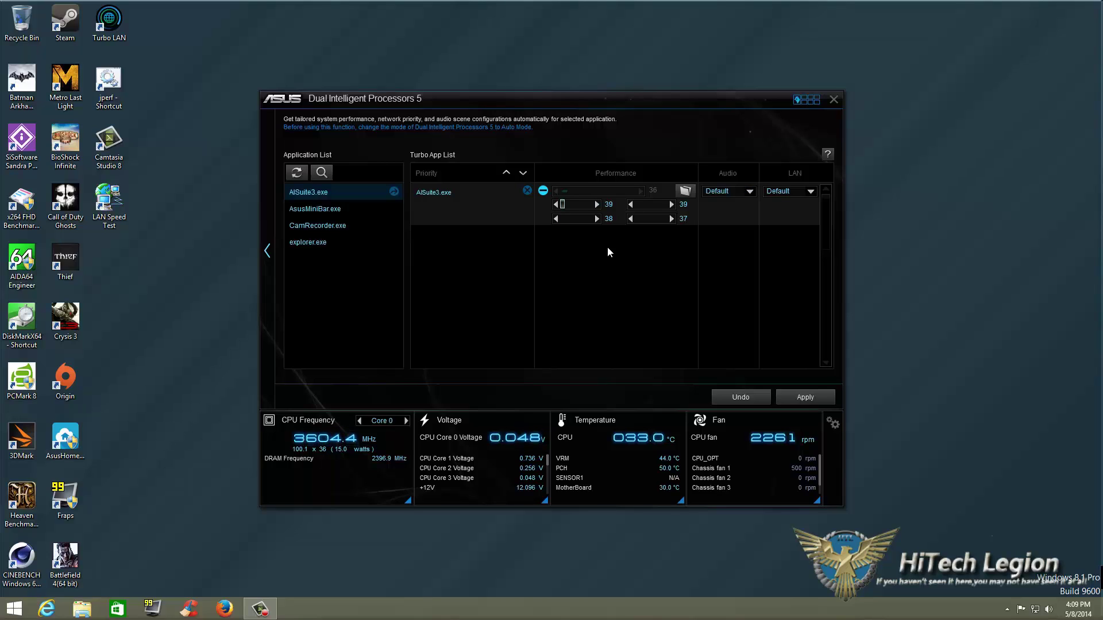
Raise AISuite3.exe's per-core ratios to 40 and apply them
key("Right")
key("Tab")
key("Right")
key("Tab")
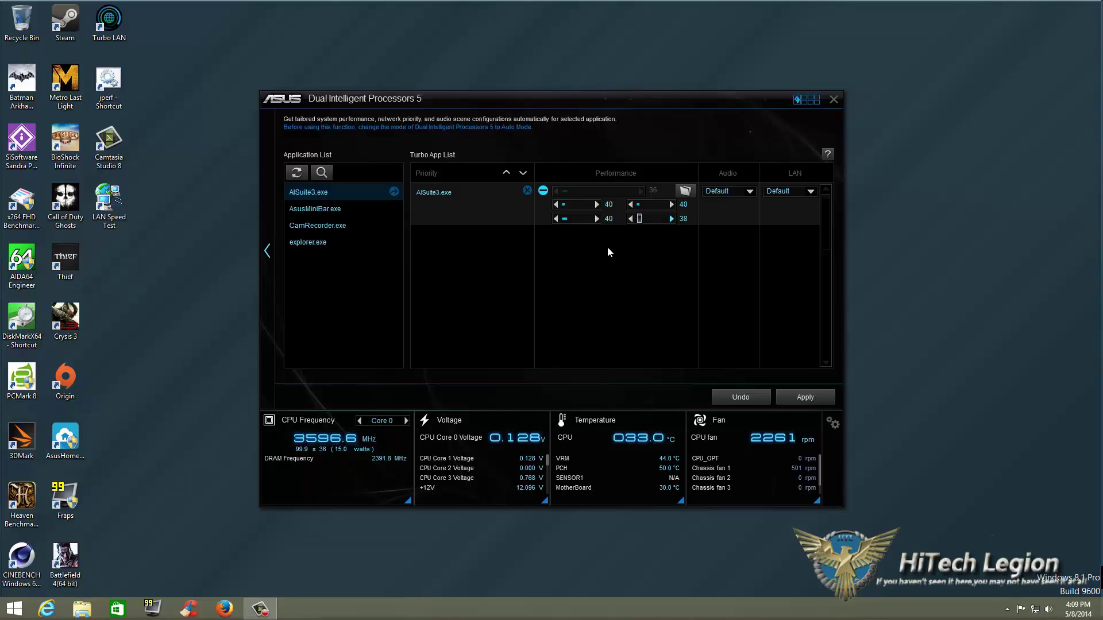
key("Right")
key("Right")
key("Right")
key("Tab")
key("Return")
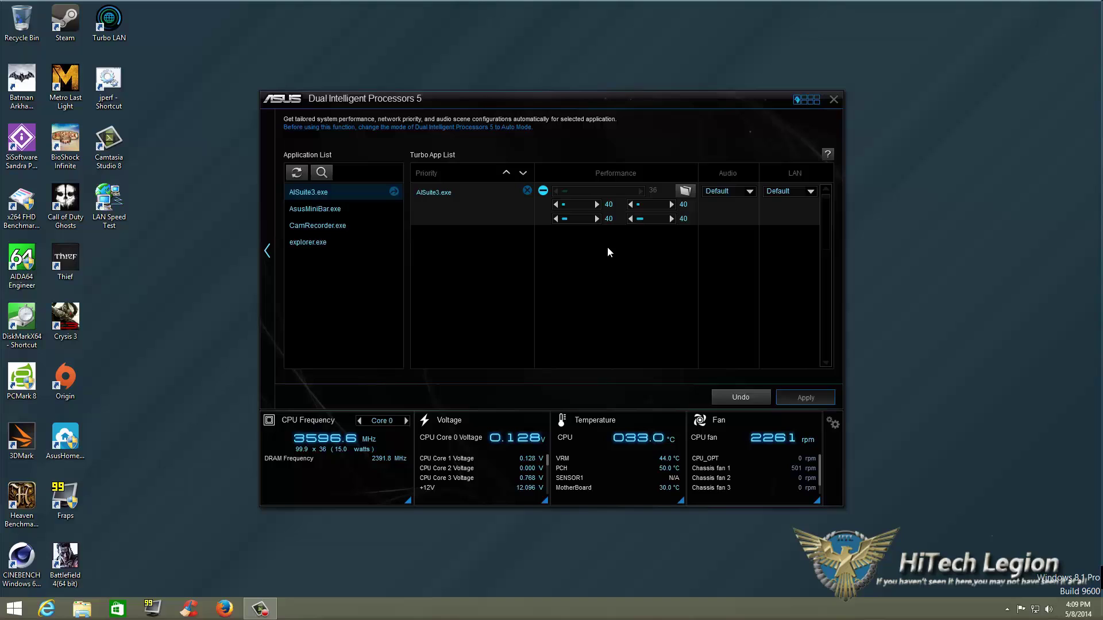
Collapse the cores, set AISuite3.exe's overall multiplier to 40, apply, and return to the main page
key("space")
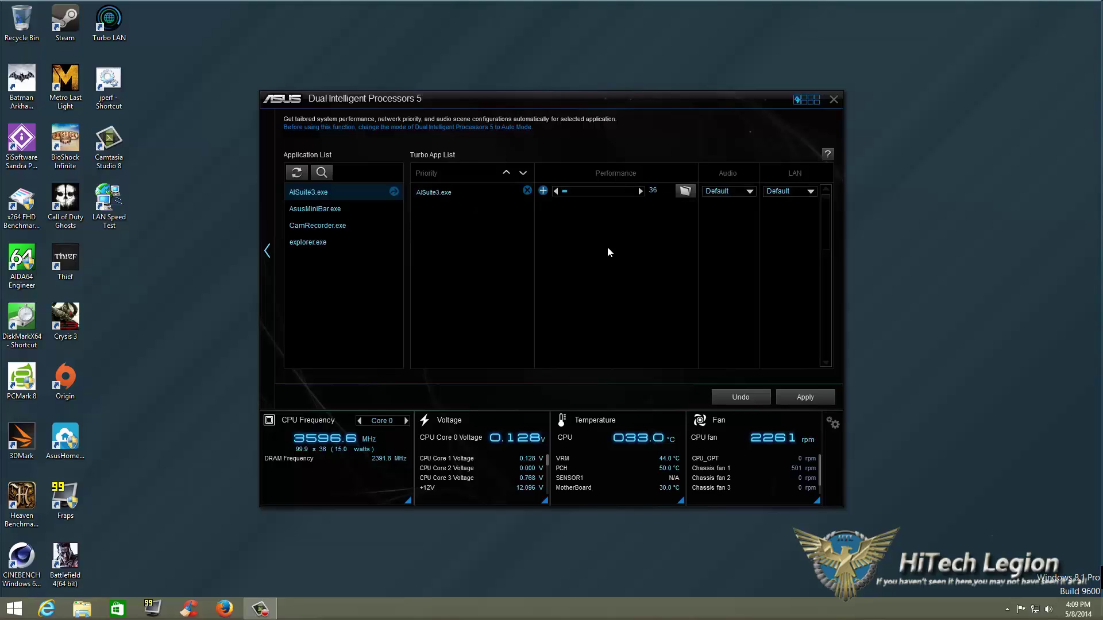
key("Tab")
key("Right")
key("Right")
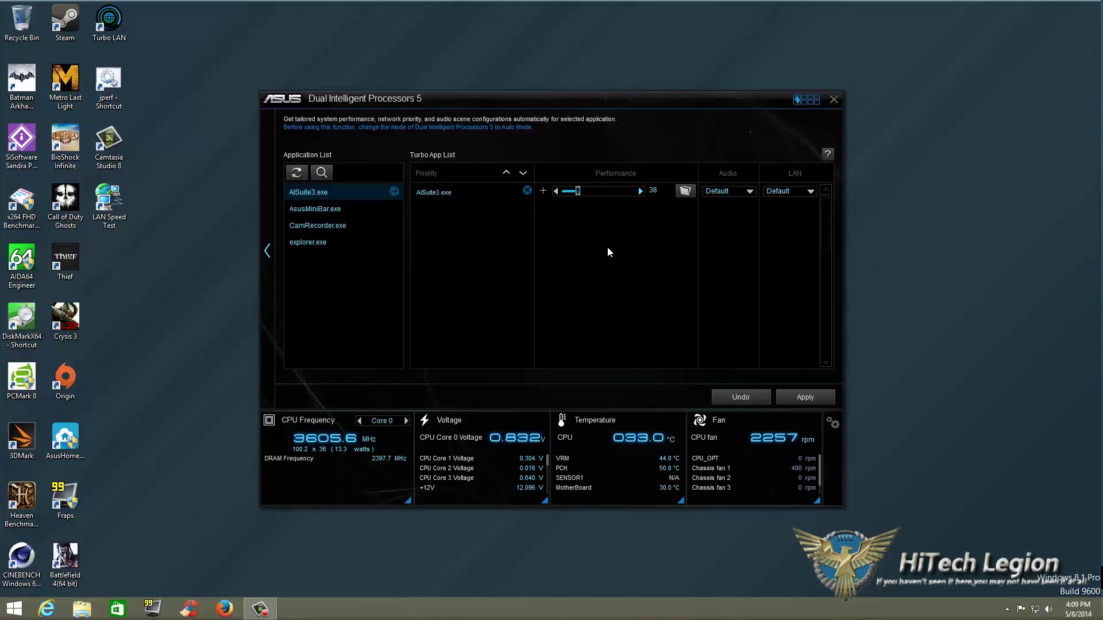
key("Right")
key("Right")
key("Return")
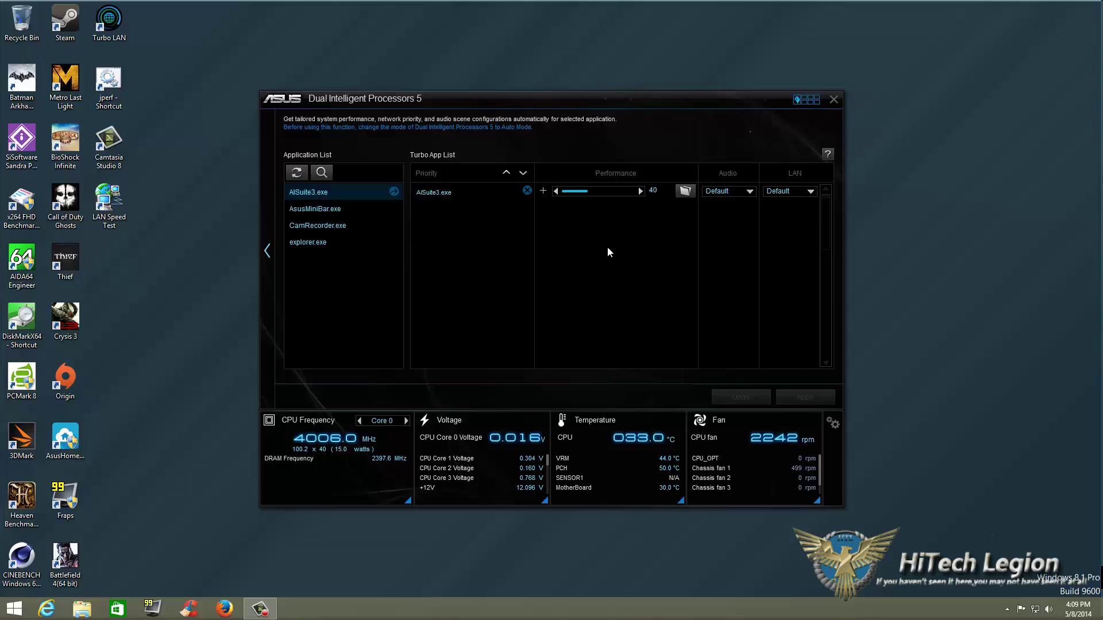
key("BackSpace")
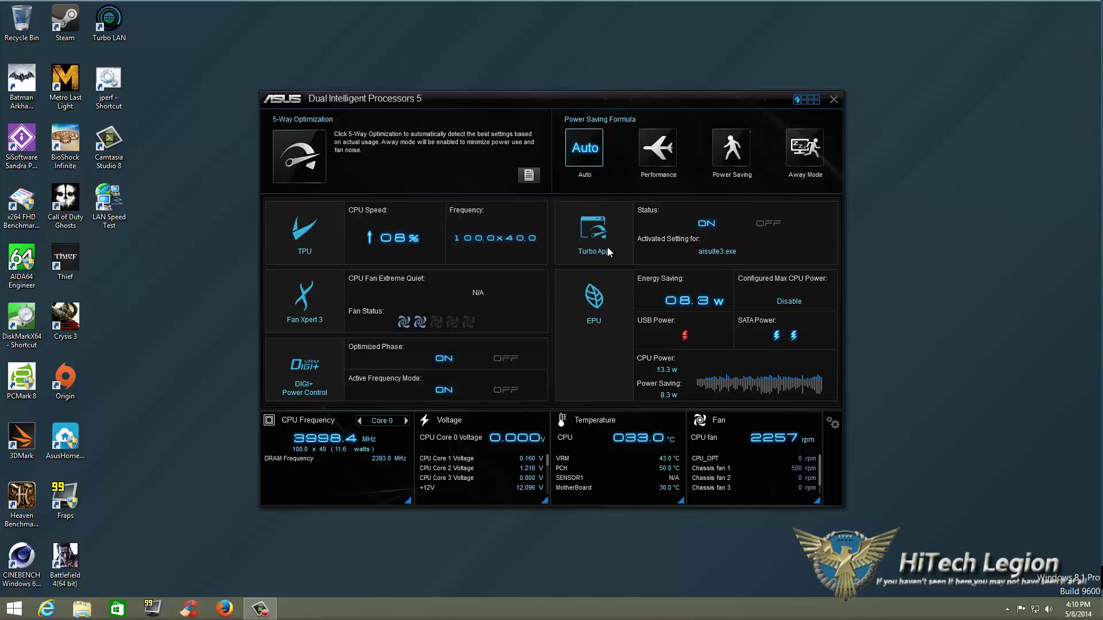
Reopen the Turbo App page from the Dual Intelligent Processors 5 dashboard
left_click(609, 252)
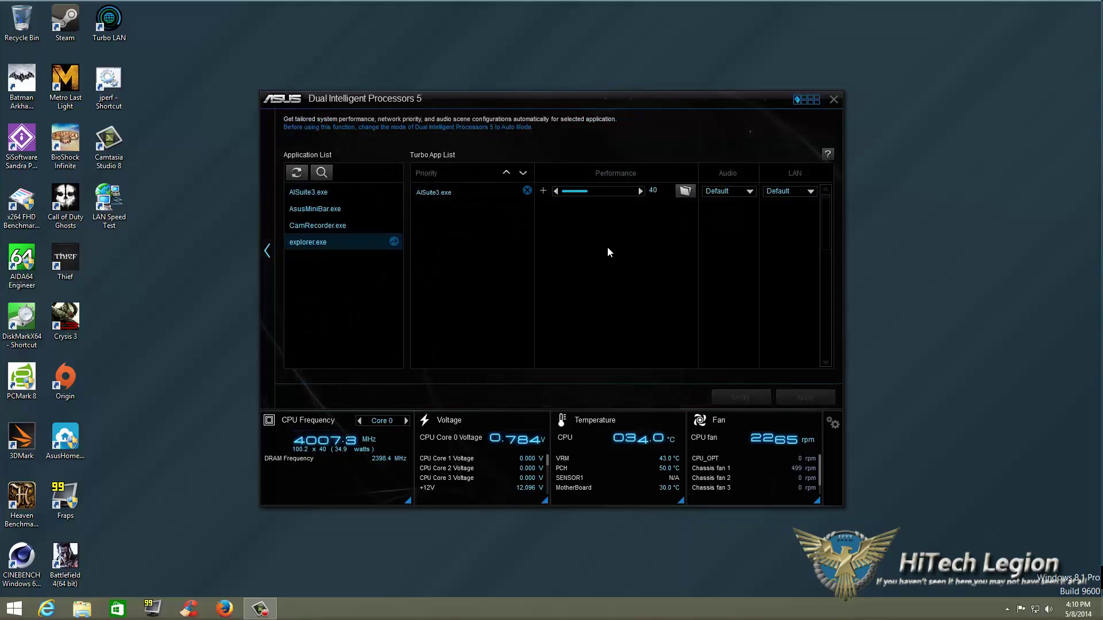
Browse for a program from New Volume (E:) through Program Files (x86)\Steam into SteamApps
left_click(321, 173)
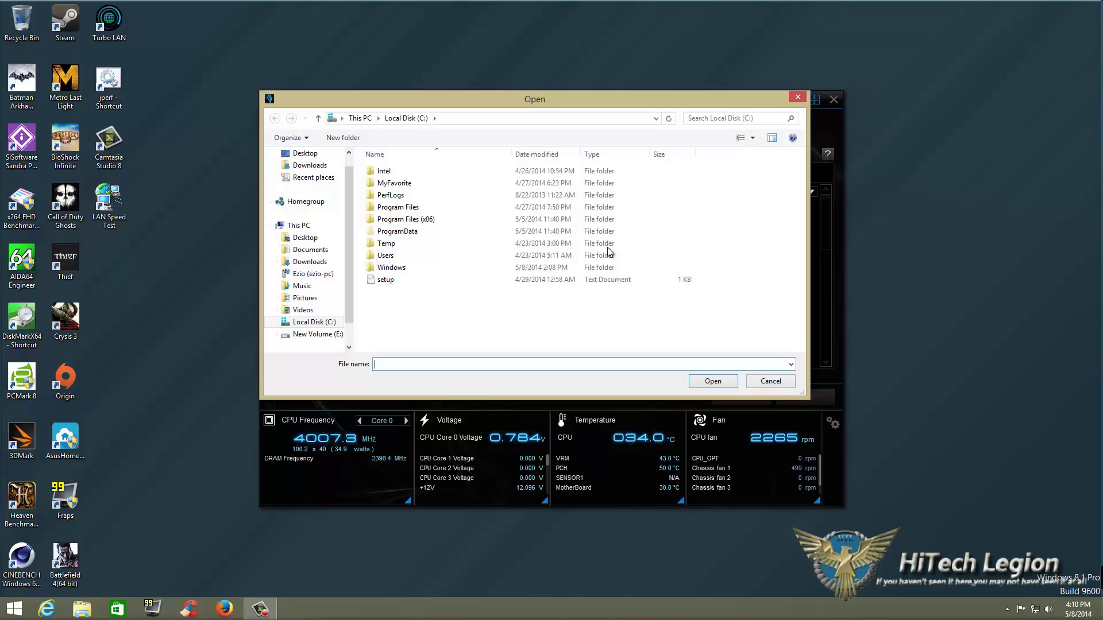
left_click(318, 335)
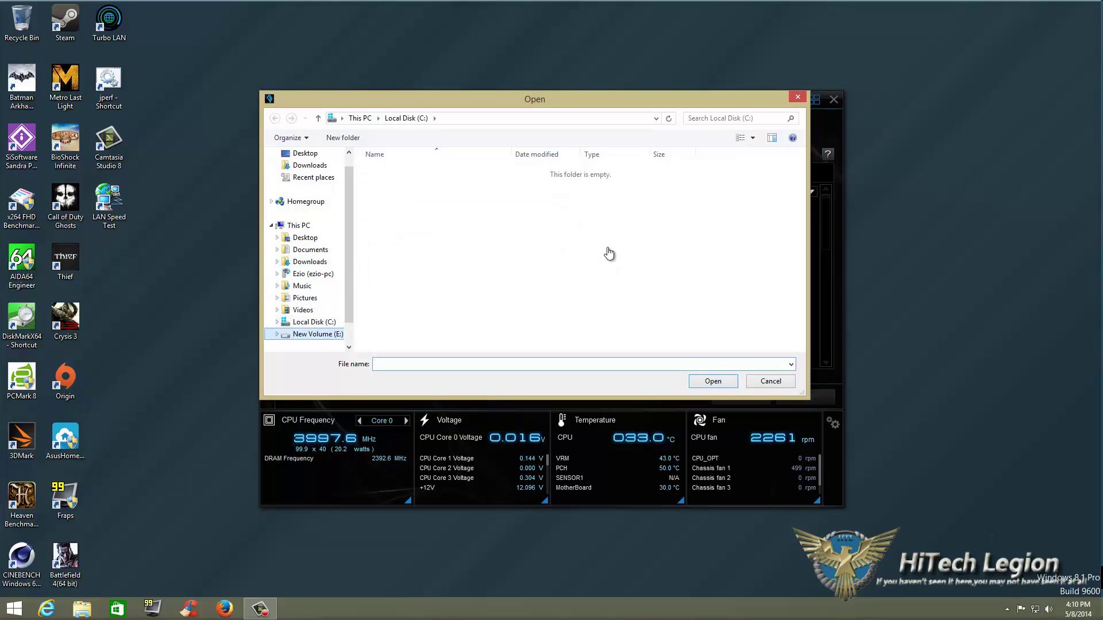
double_click(406, 183)
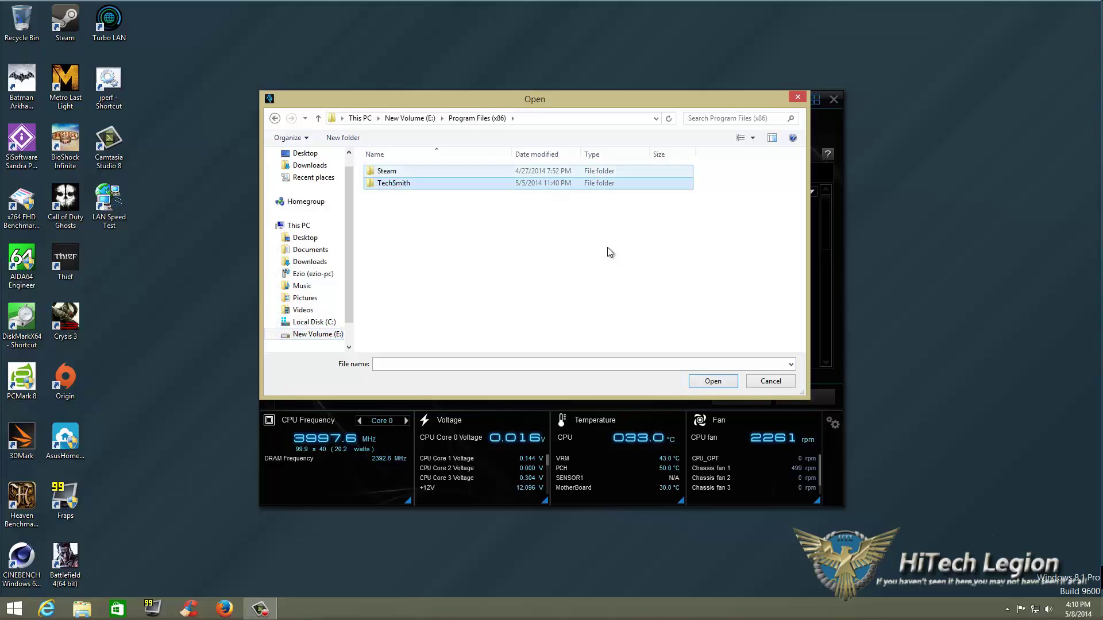
double_click(386, 171)
scroll(610, 253, "down", 4)
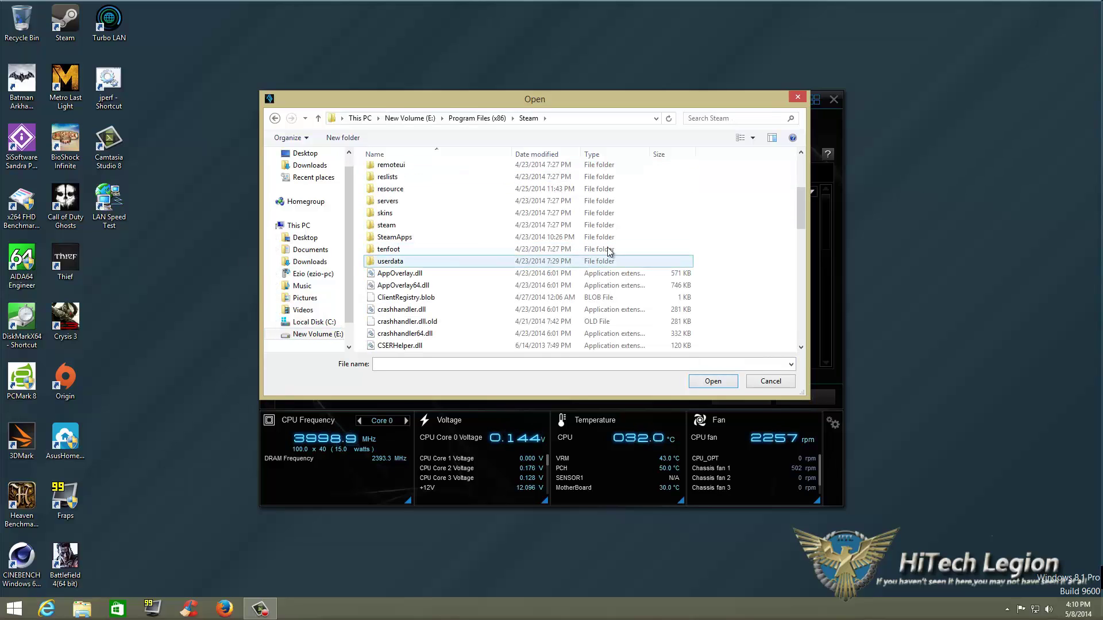
left_click(394, 237)
key("Return")
Open common\Metro Last Light and add MetroLL.exe to the Turbo App List
key("Up")
key("Up")
key("Up")
key("Up")
key("Up")
key("Up")
key("Return")
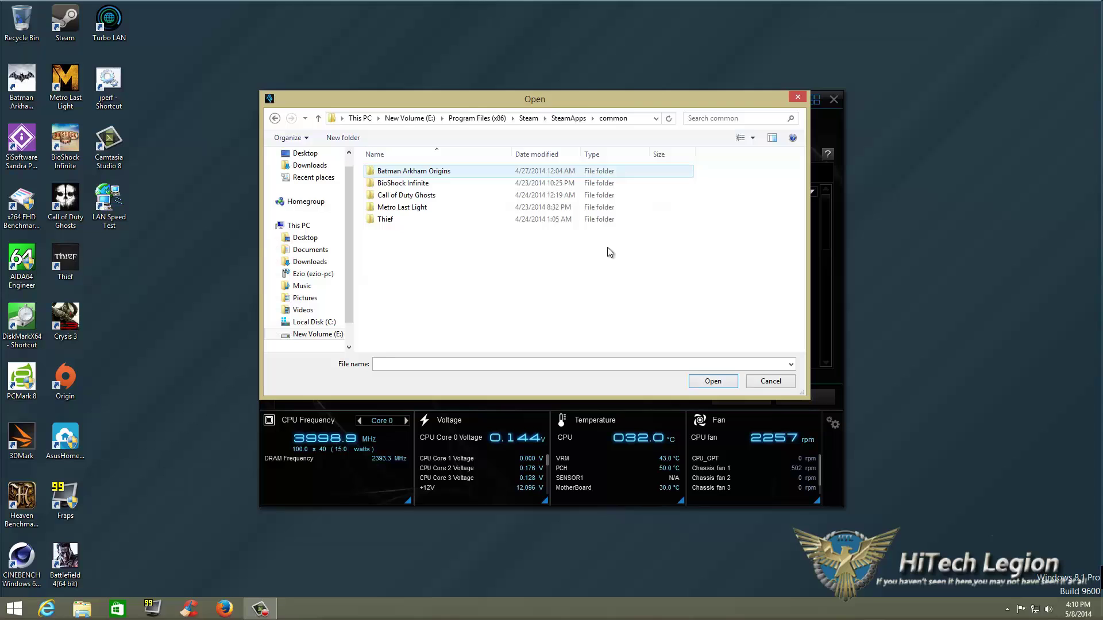
key("Down")
key("Down")
key("Down")
key("Down")
key("Return")
key("Down")
key("Down")
key("Down")
key("Down")
key("Down")
key("Down")
key("Down")
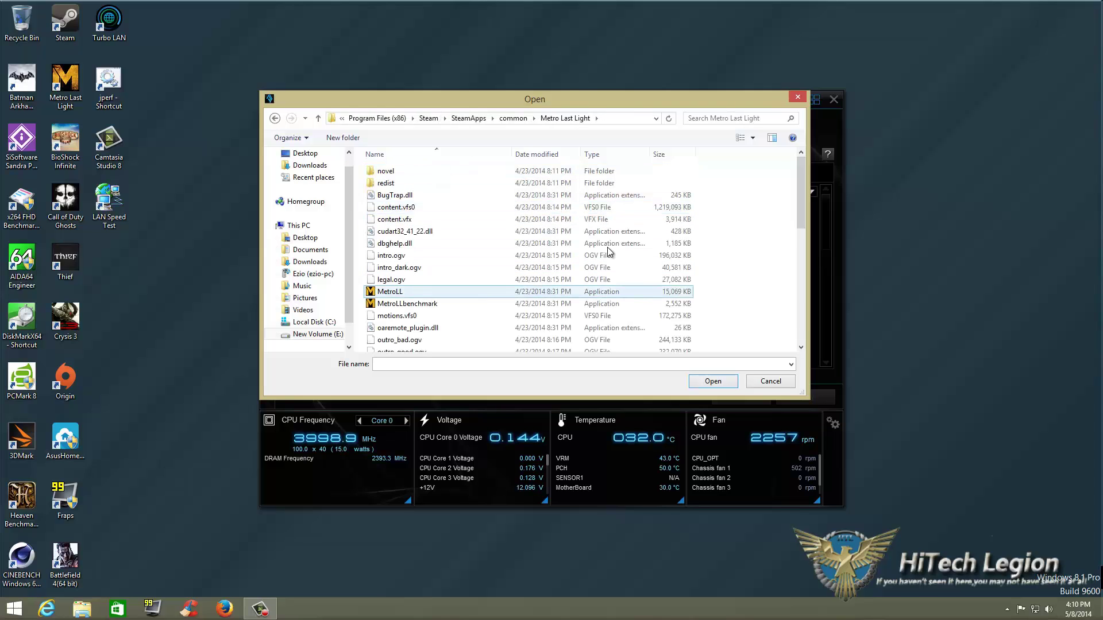
key("Return")
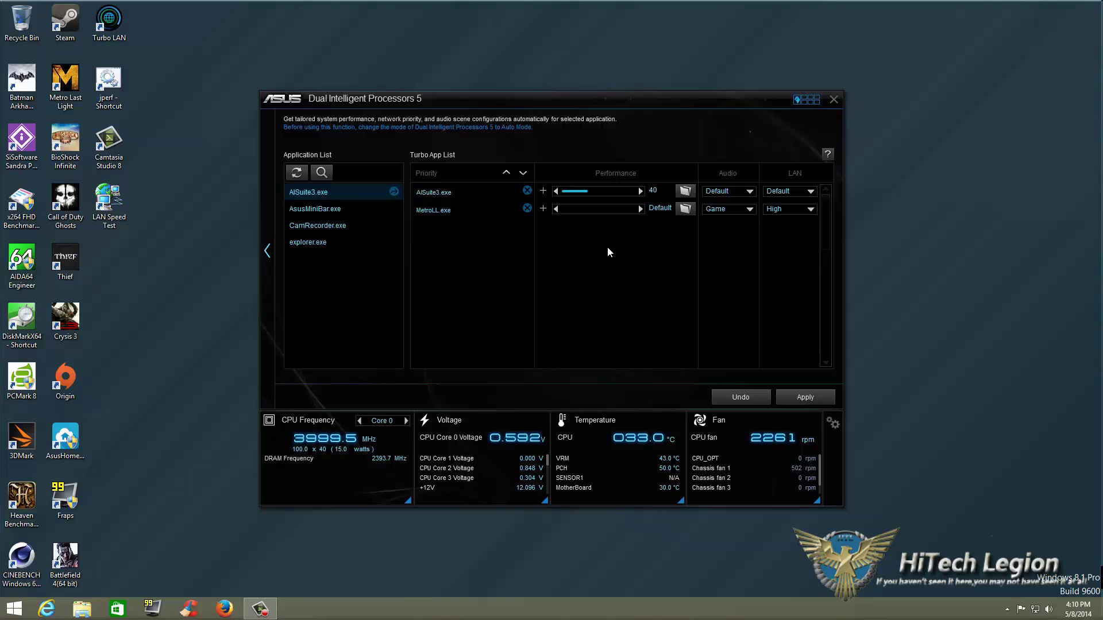
Raise MetroLL.exe's multiplier from Default to 45 and apply it
key("Right")
key("Right")
key("Right")
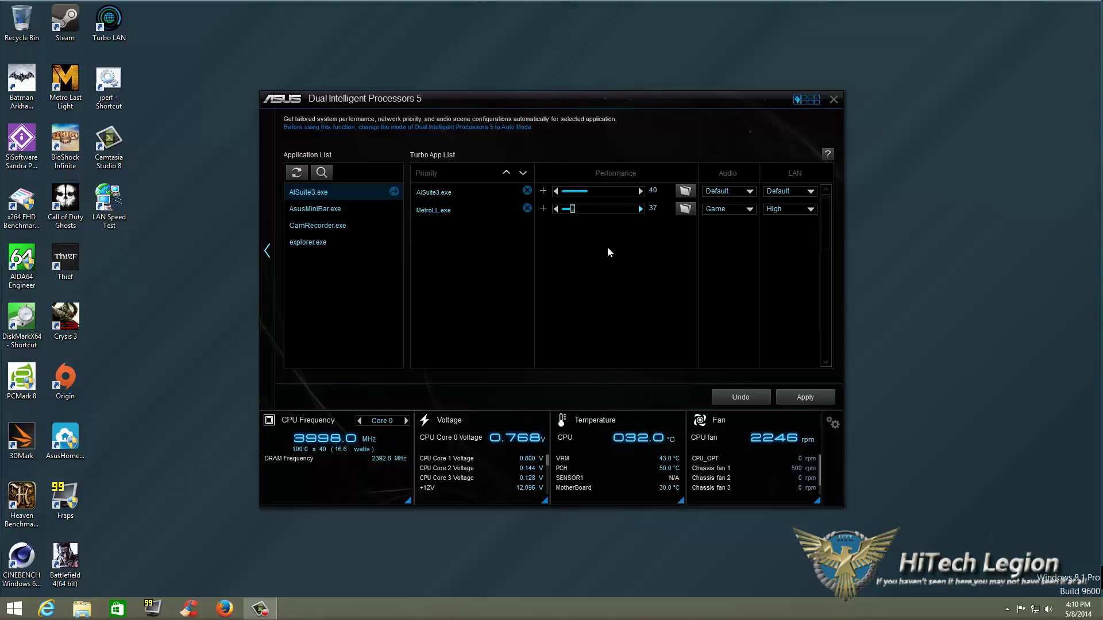
key("Right")
key("Right")
key("Right")
key("Right")
key("Right")
key("Right")
key("Right")
key("Return")
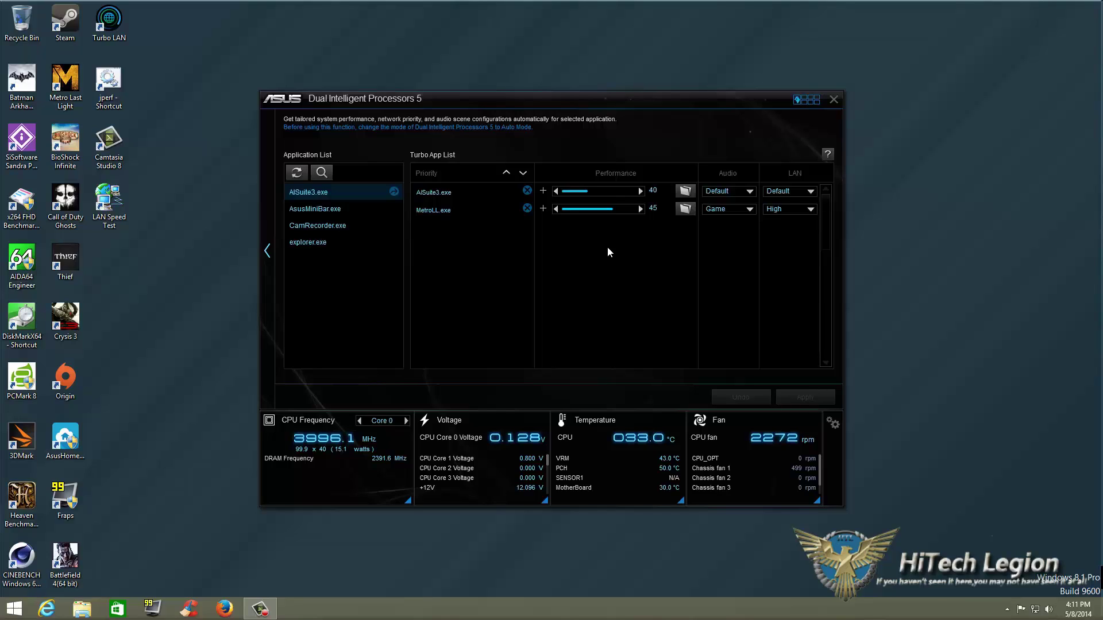
Select the MetroLL.exe row and move it above AISuite3.exe in priority
left_click(522, 173)
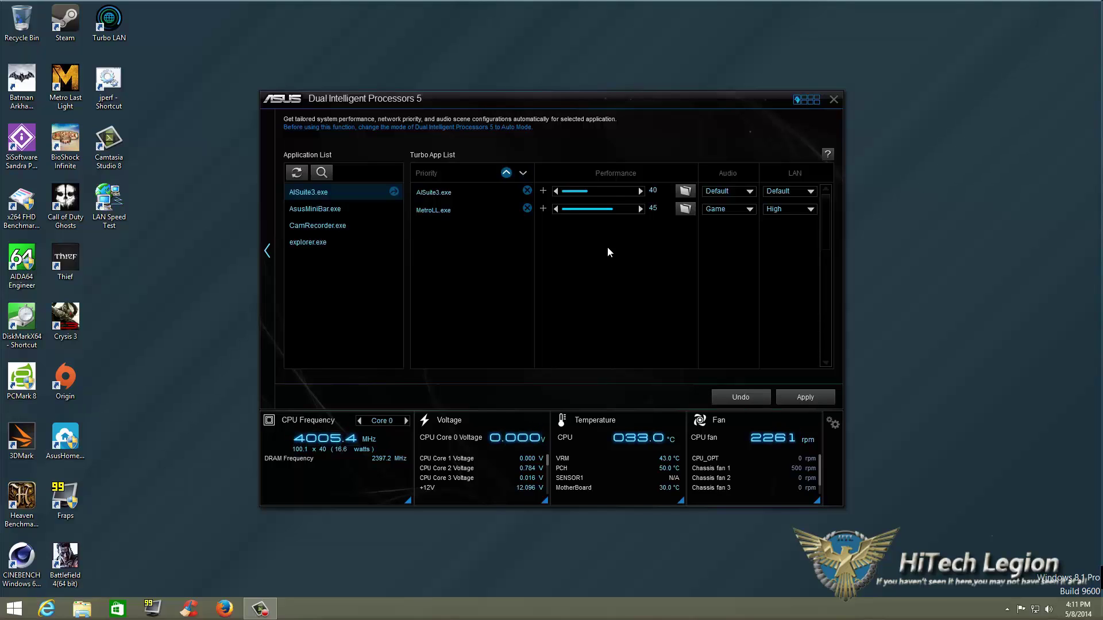
left_click(460, 210)
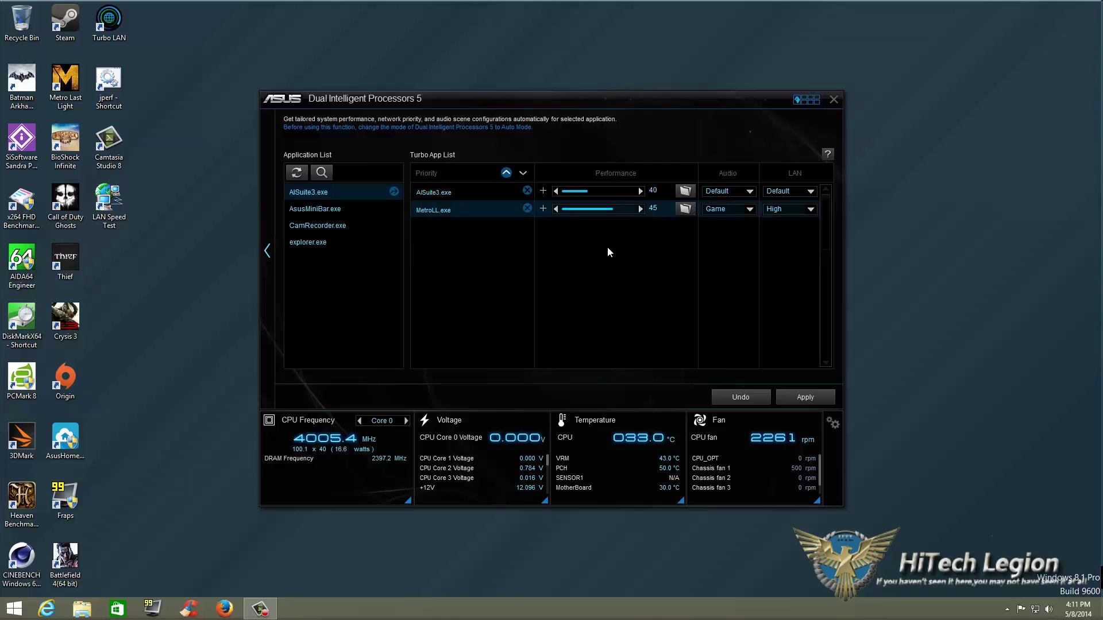
left_click(506, 172)
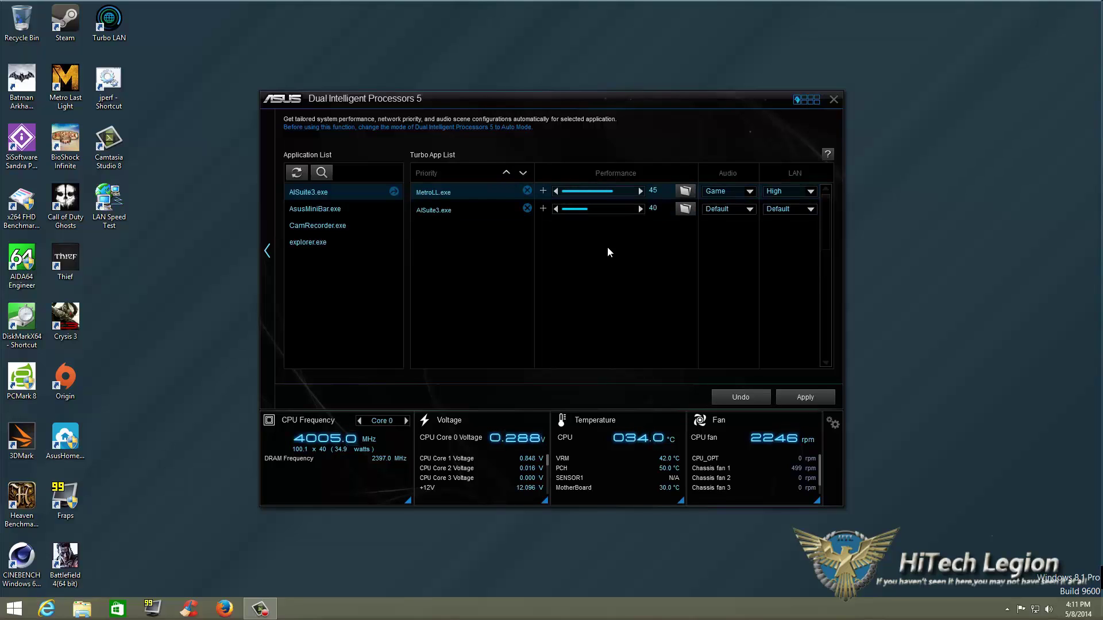